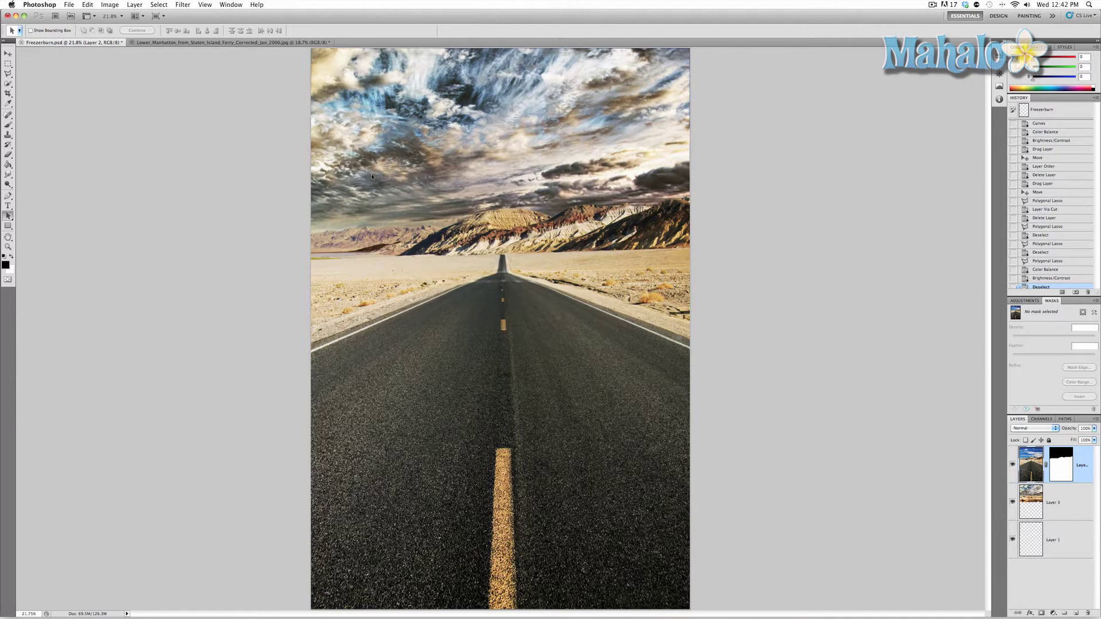
Switch from the Freezerburn desert road image to the Lower_Manhattan skyline document.
click(230, 44)
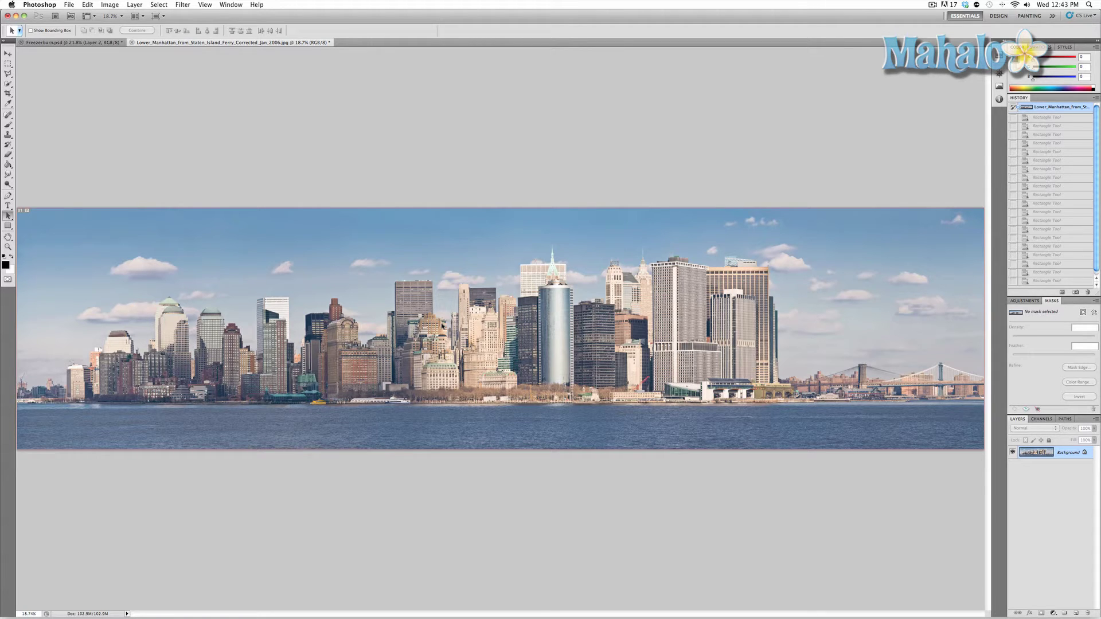
key(z)
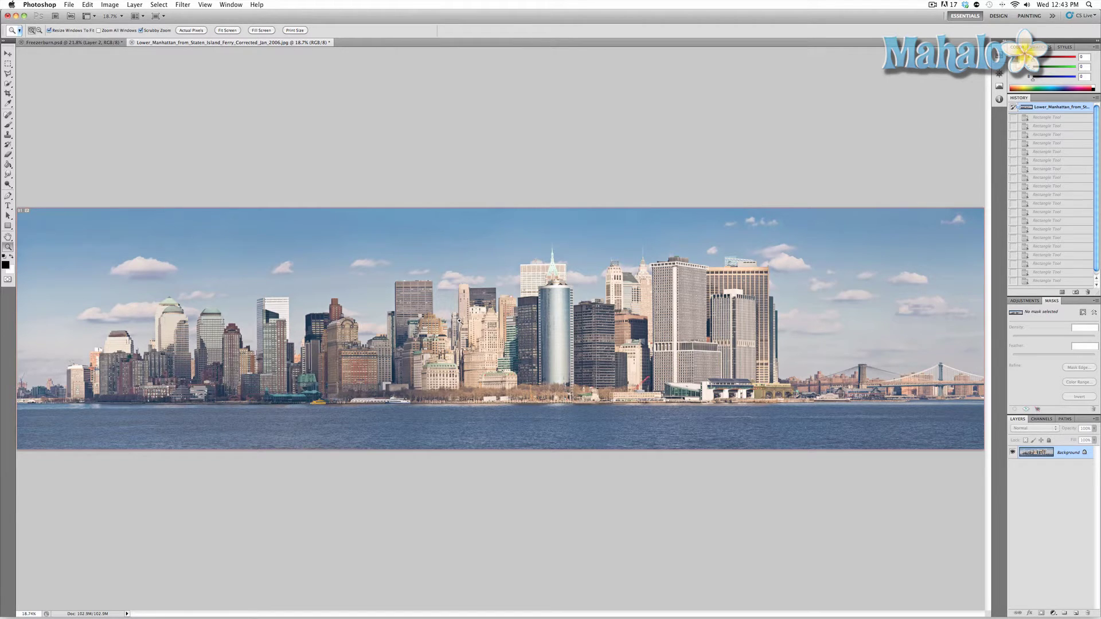
click(458, 320)
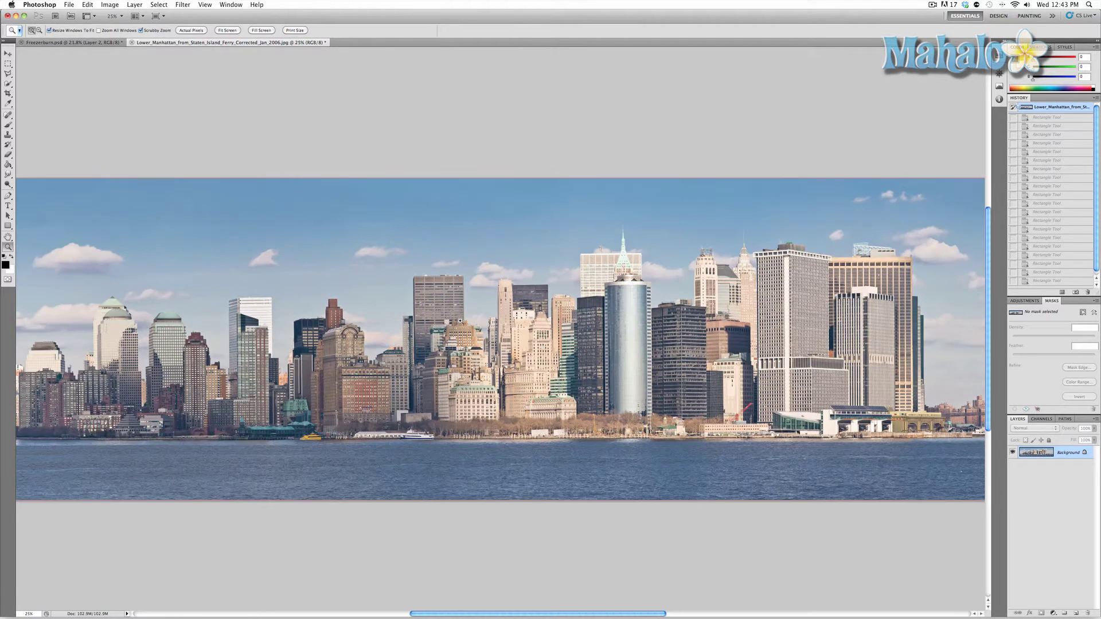
click(199, 31)
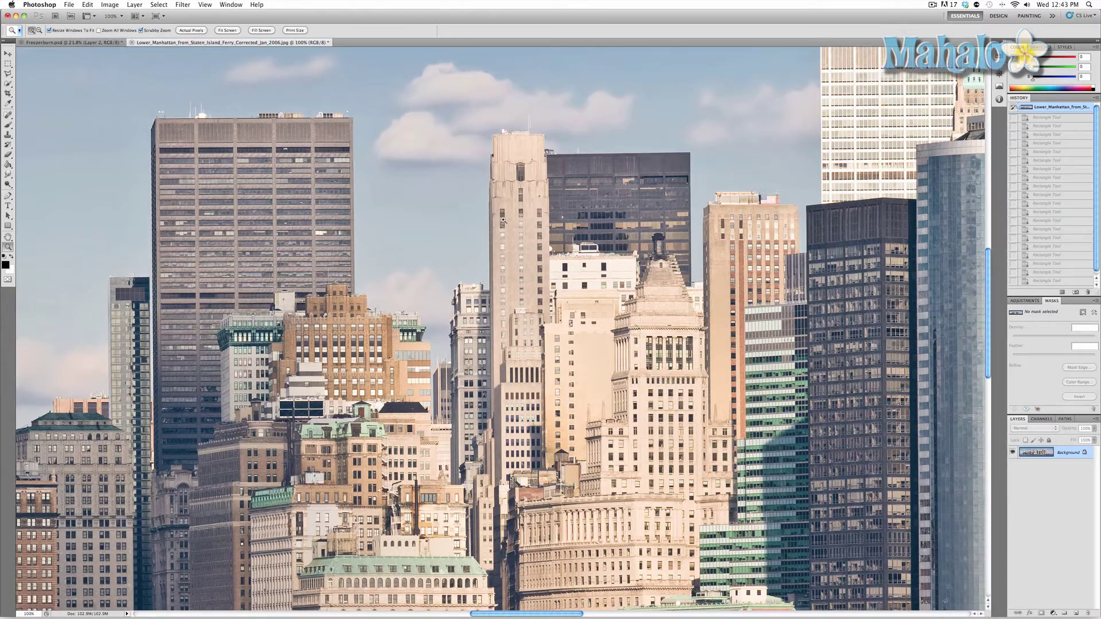
scroll(503, 220, down, 2)
scroll(503, 220, left, 3)
drag(503, 219, 526, 219)
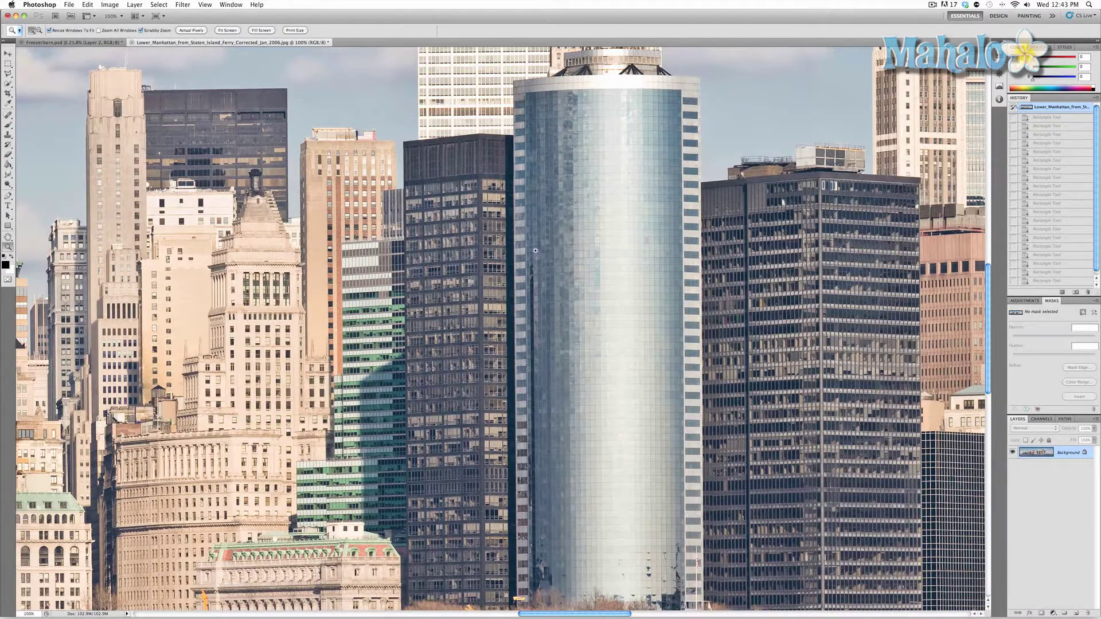
scroll(544, 254, down, 3)
scroll(544, 254, left, 2)
scroll(544, 254, down, 3)
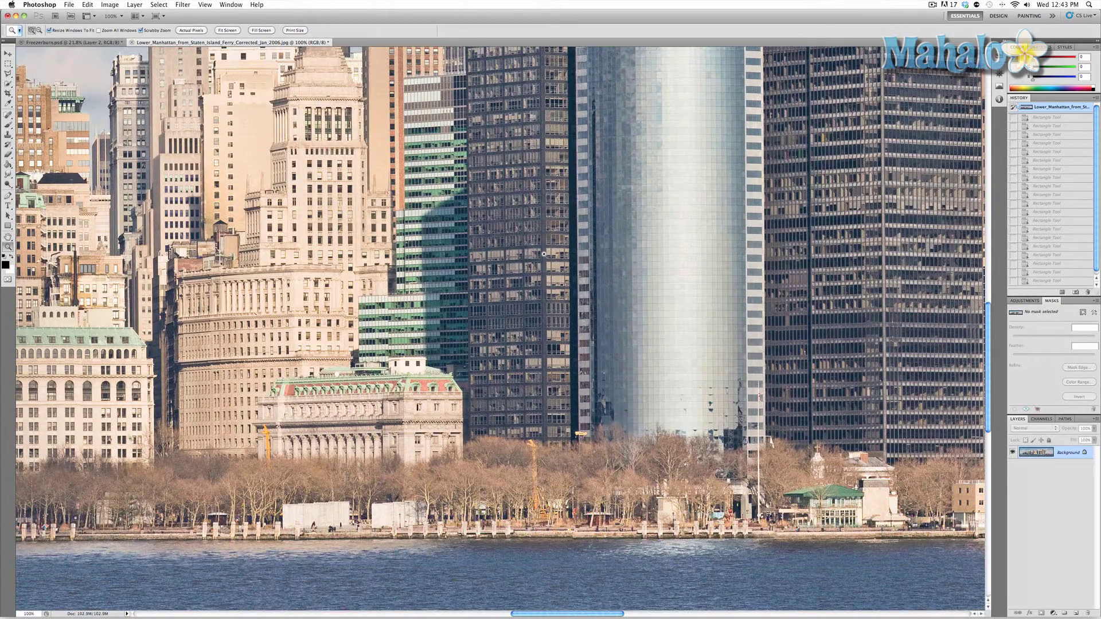
click(227, 31)
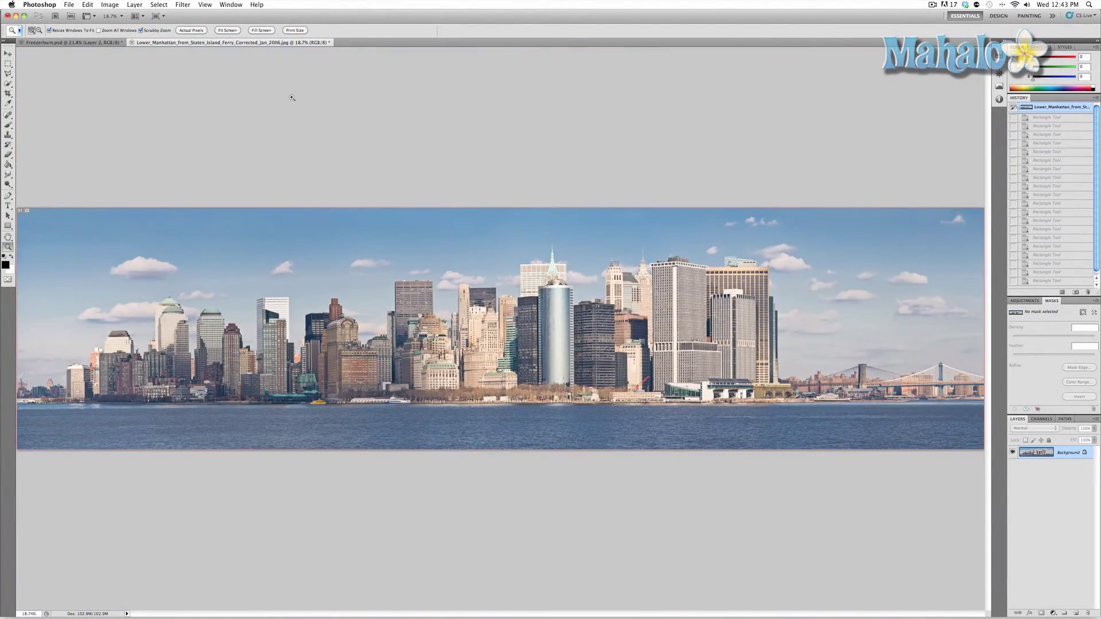
key(v)
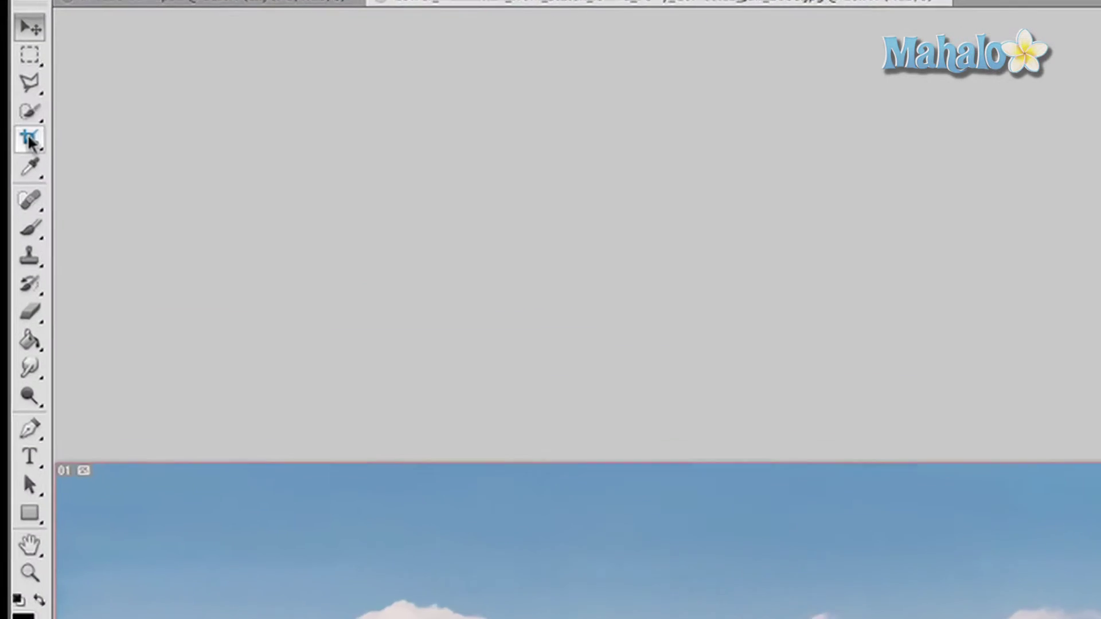
Crop the panorama to the skyline, removing the water, right-side bridge and far-left edge.
click(8, 93)
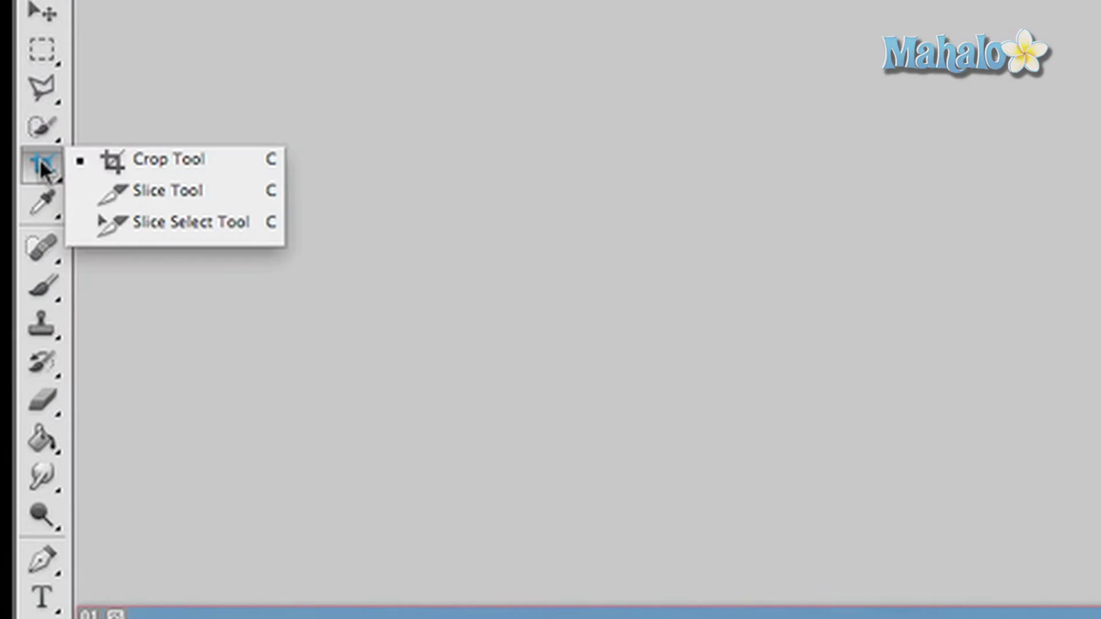
click(138, 160)
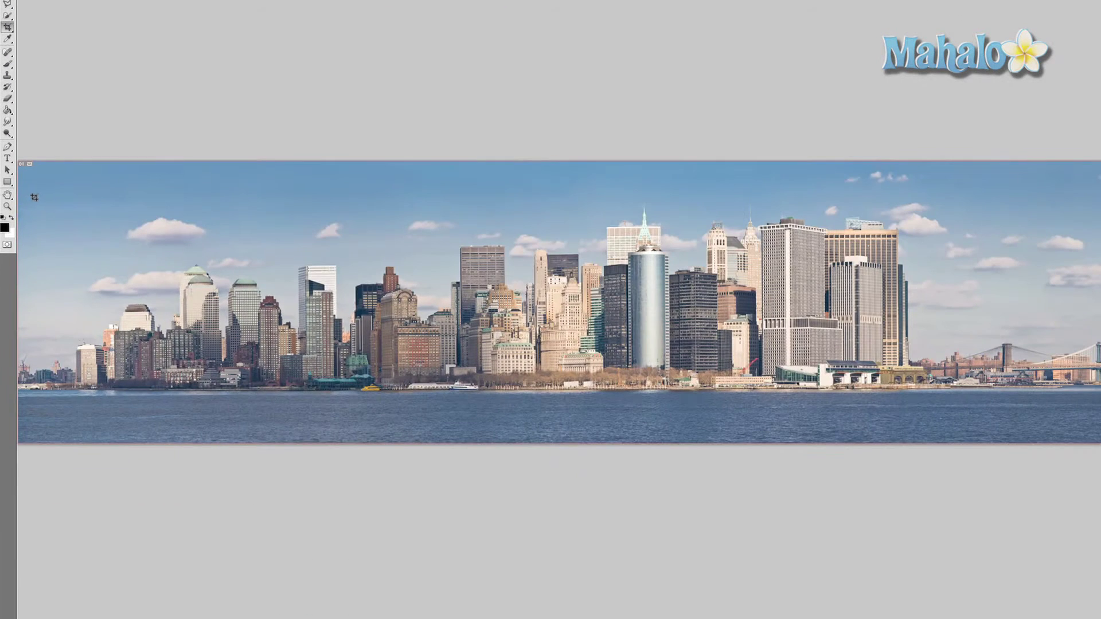
drag(617, 367, 929, 394)
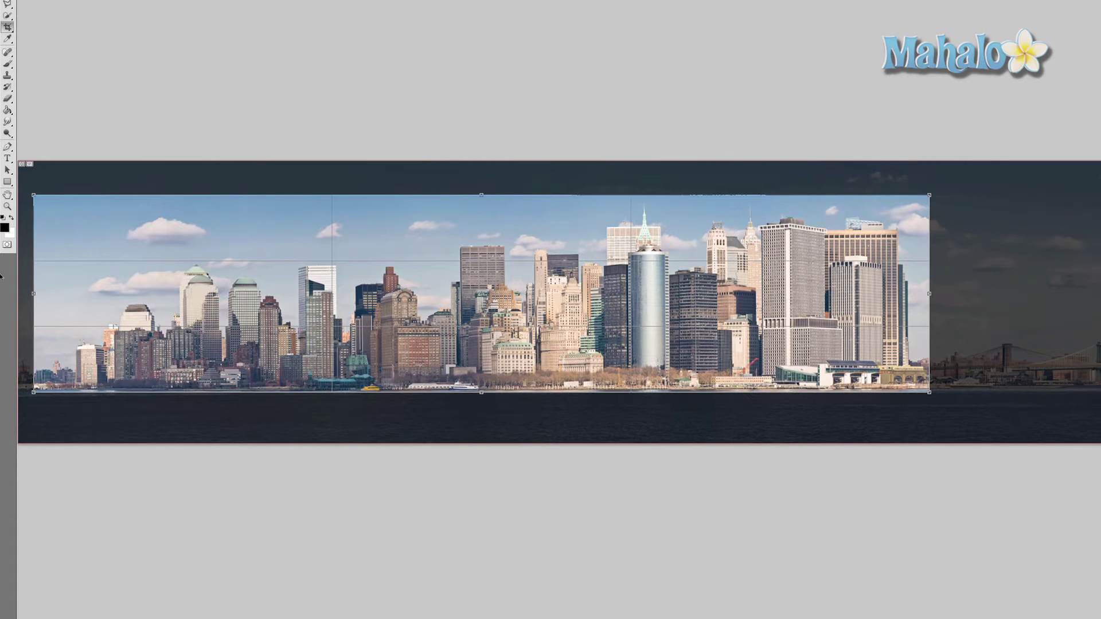
drag(481, 391, 481, 388)
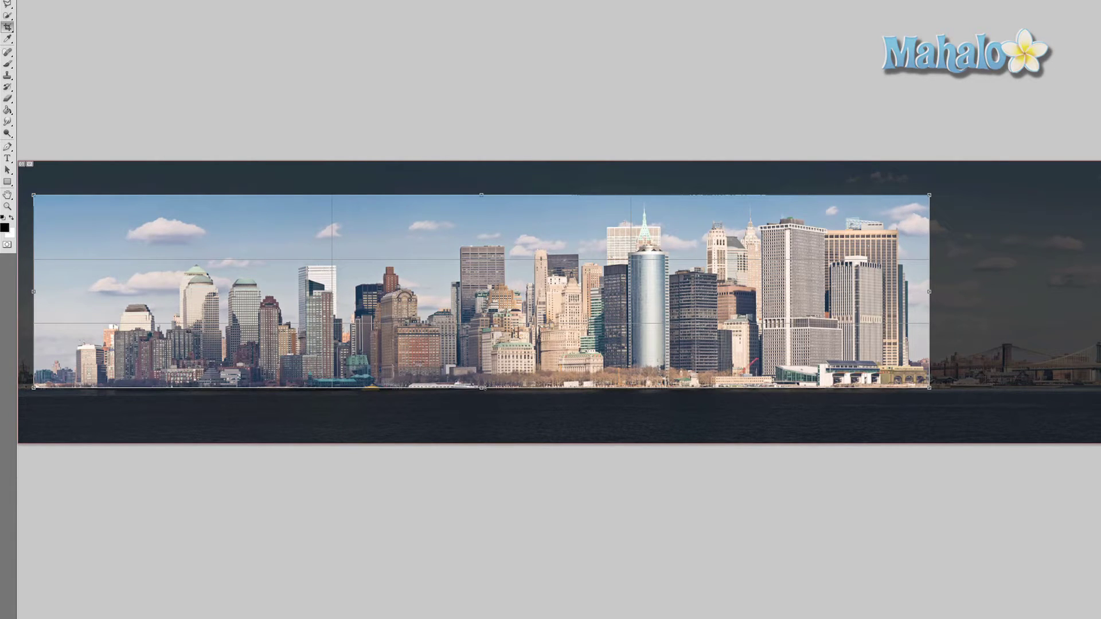
drag(34, 291, 70, 291)
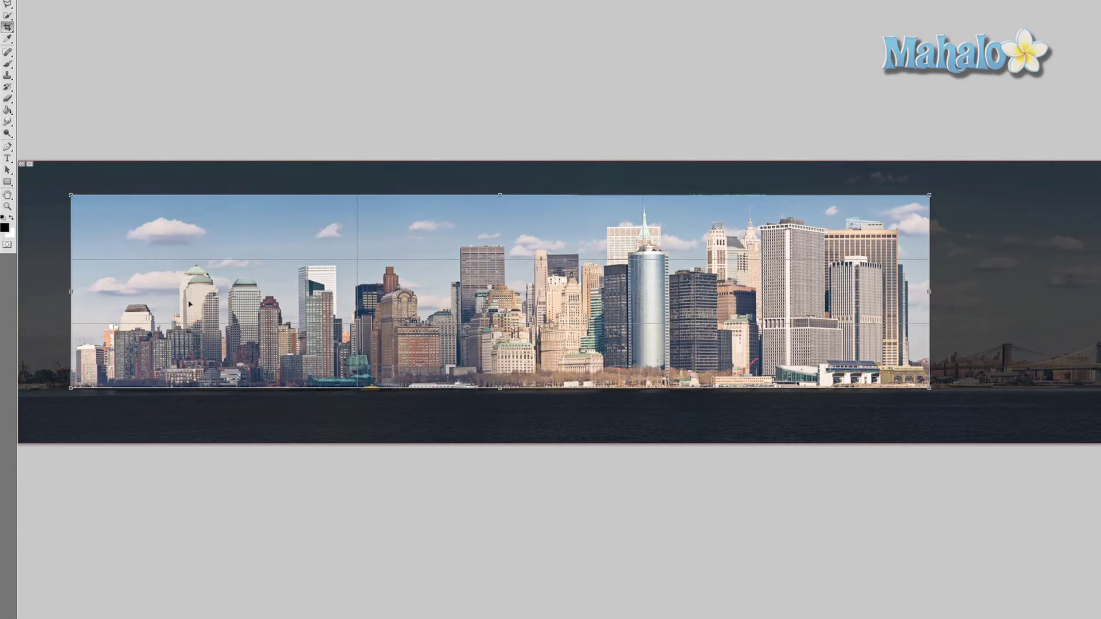
key(Return)
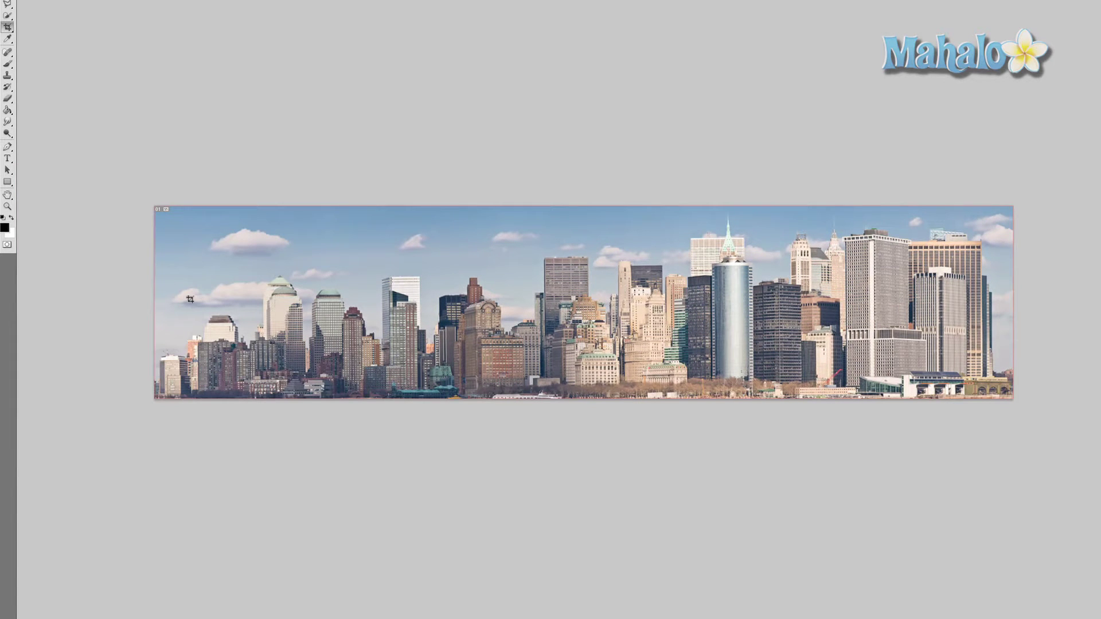
key(z)
key(ctrl+plus)
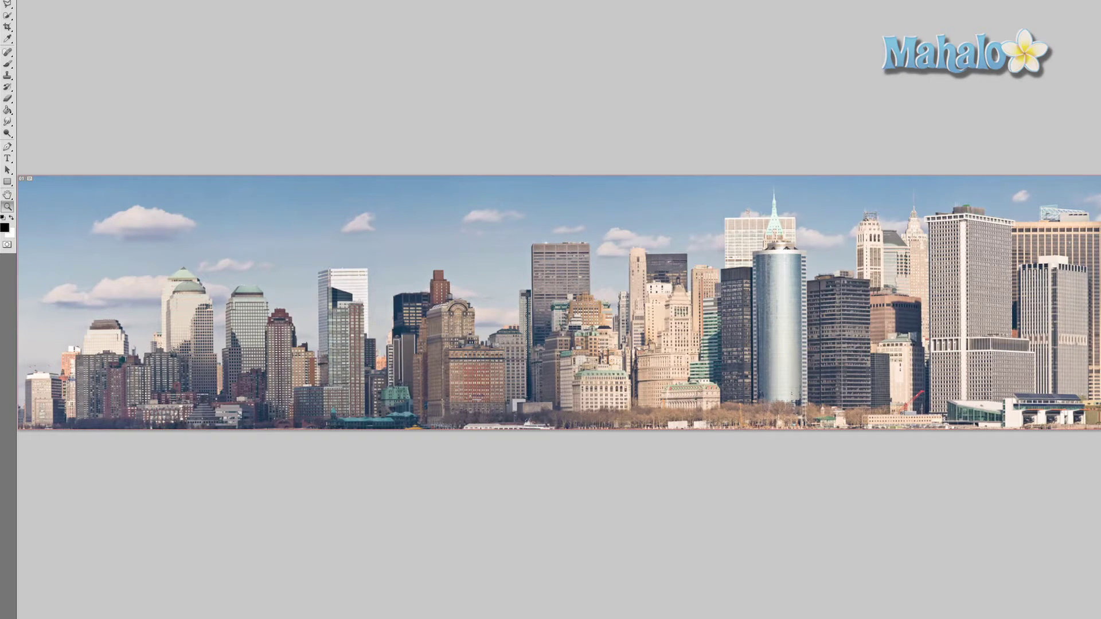
key(v)
Draw rectangle paths around the skyline buildings, each extending down to the waterline.
click(7, 183)
drag(8, 183, 35, 184)
drag(78, 313, 133, 420)
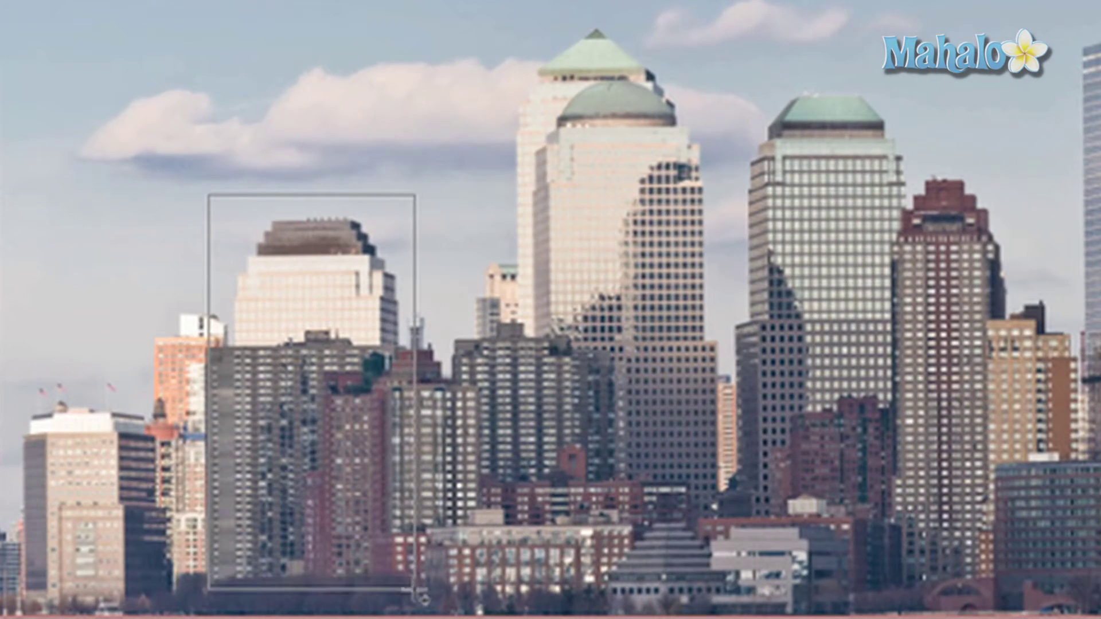
drag(415, 589, 419, 618)
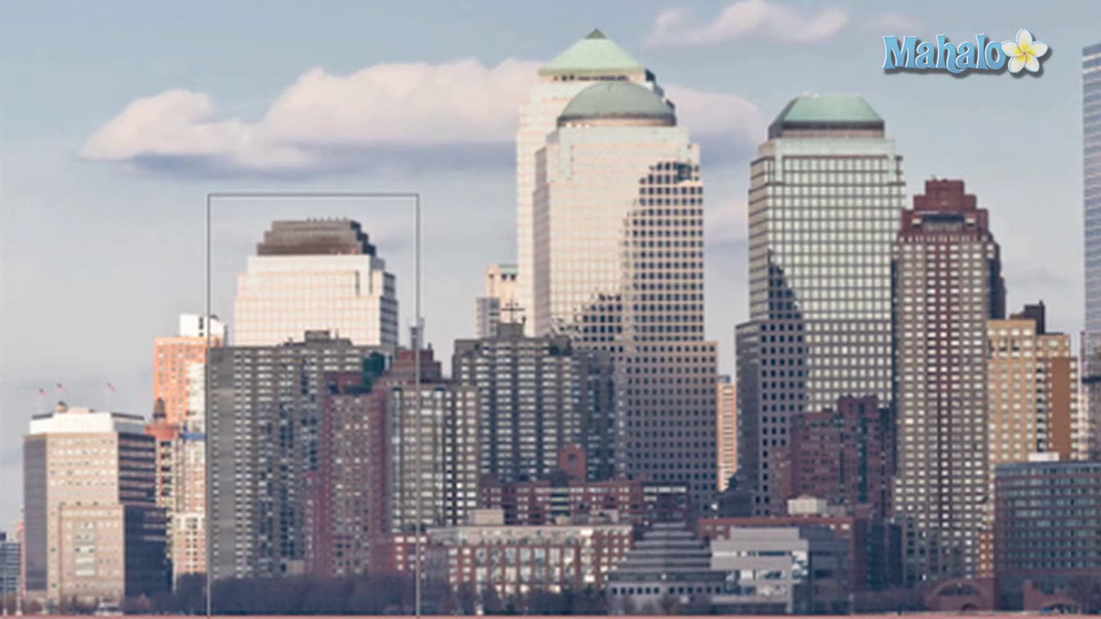
drag(24, 395, 154, 617)
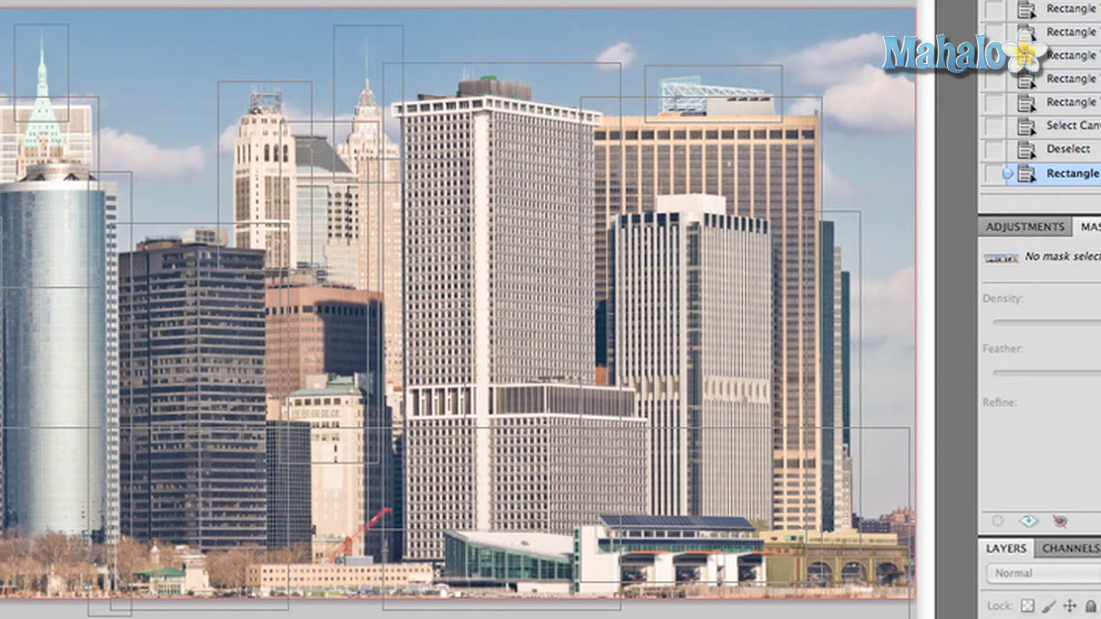
right_click(978, 585)
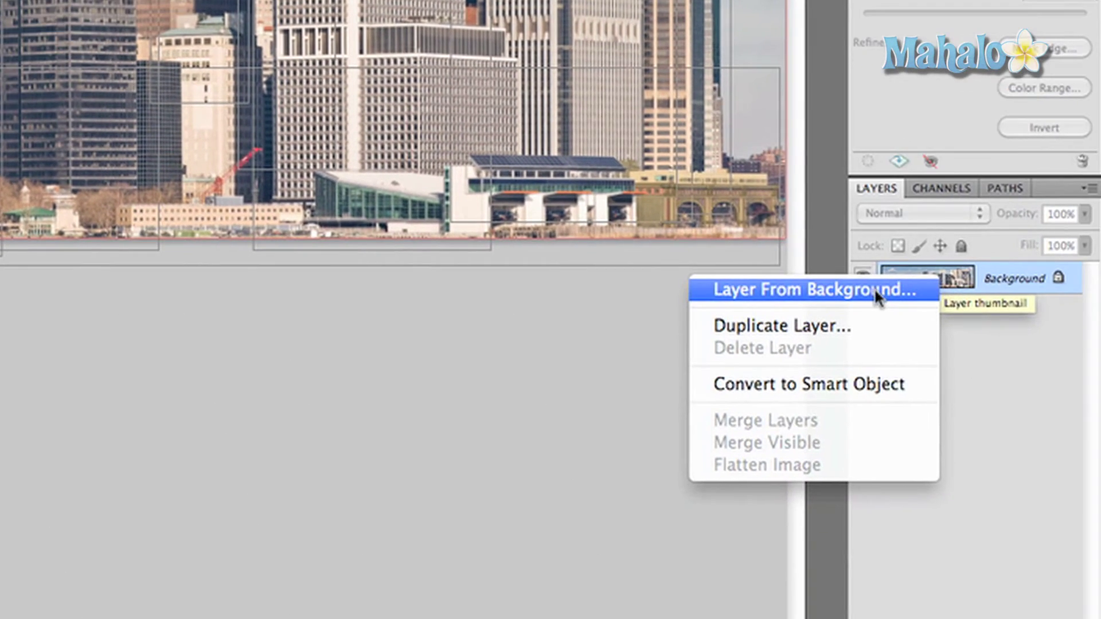
Convert the Background into an ordinary layer named 'Cityscape' via Layer From Background.
click(875, 290)
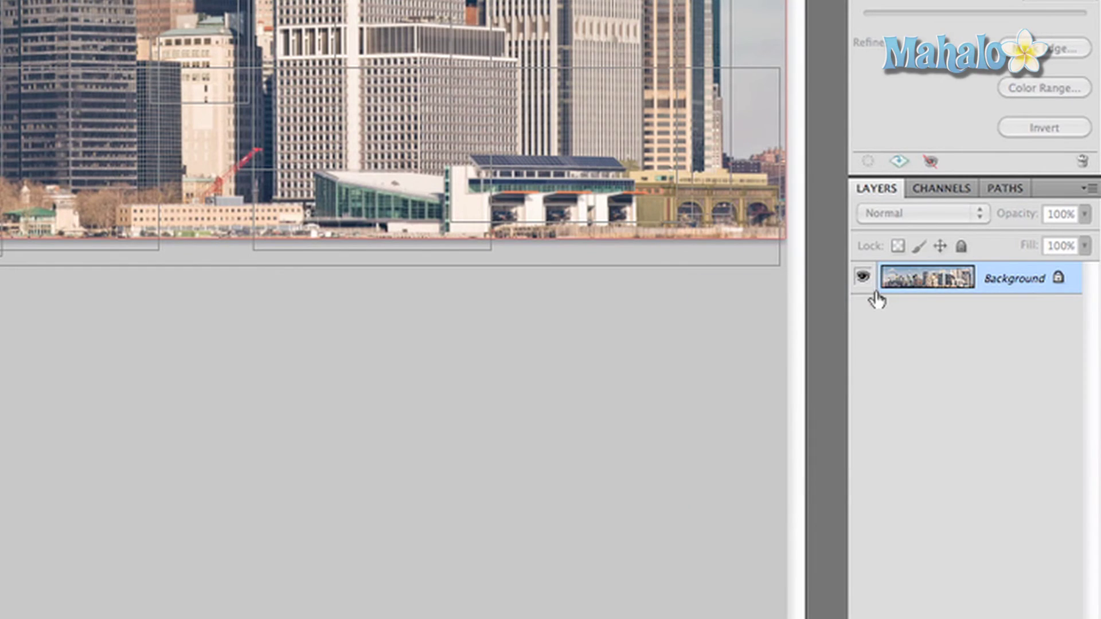
text(Cityscape)
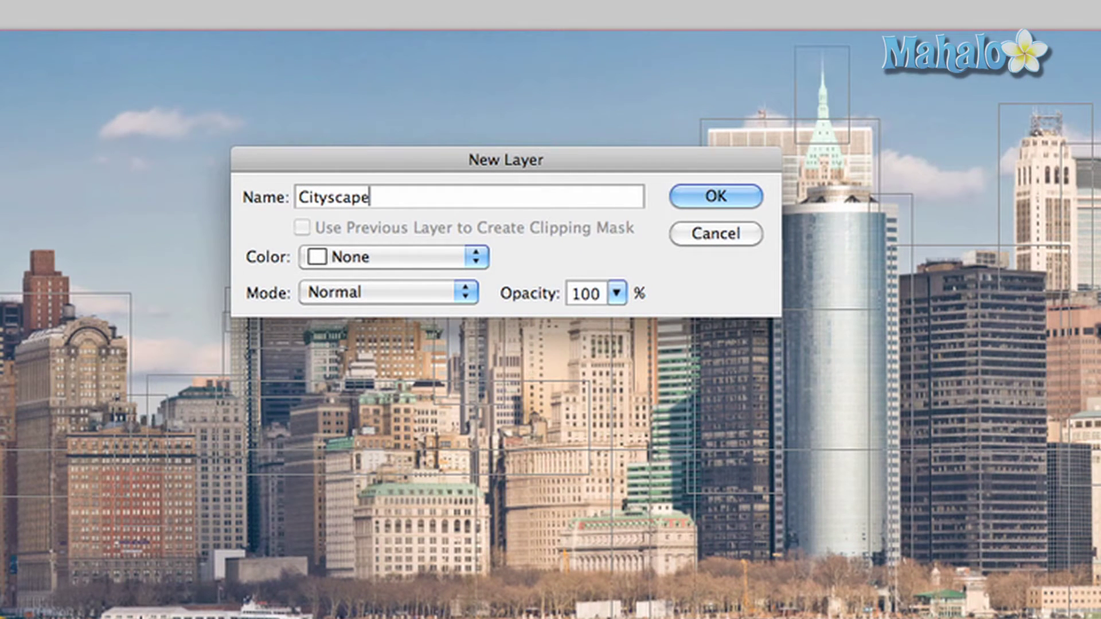
key(Return)
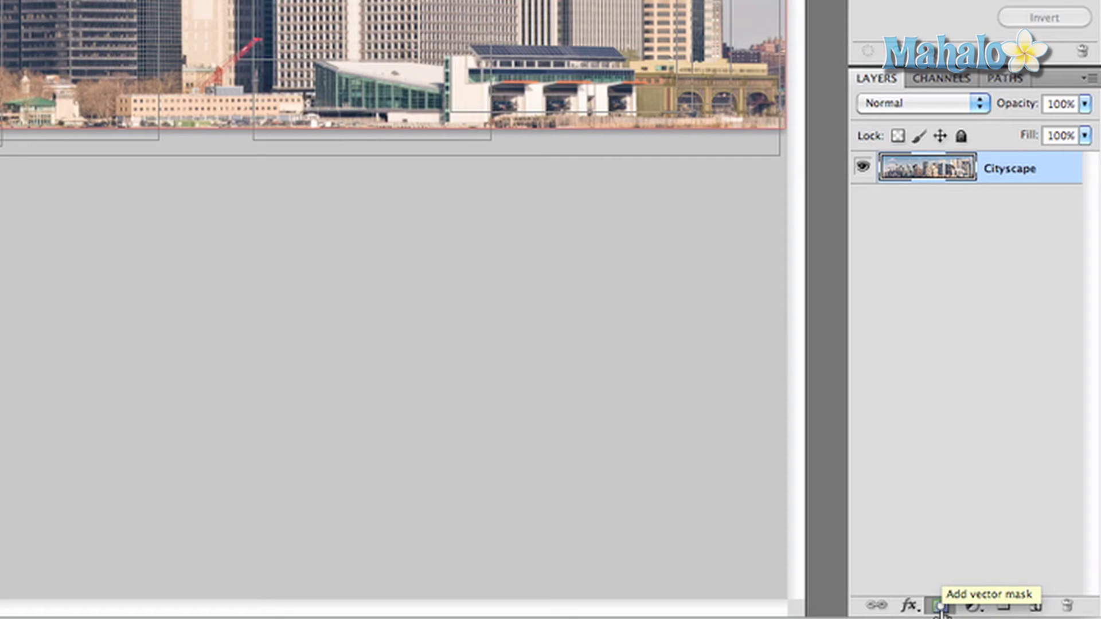
Add a vector mask from the rectangle paths to the Cityscape layer.
click(941, 609)
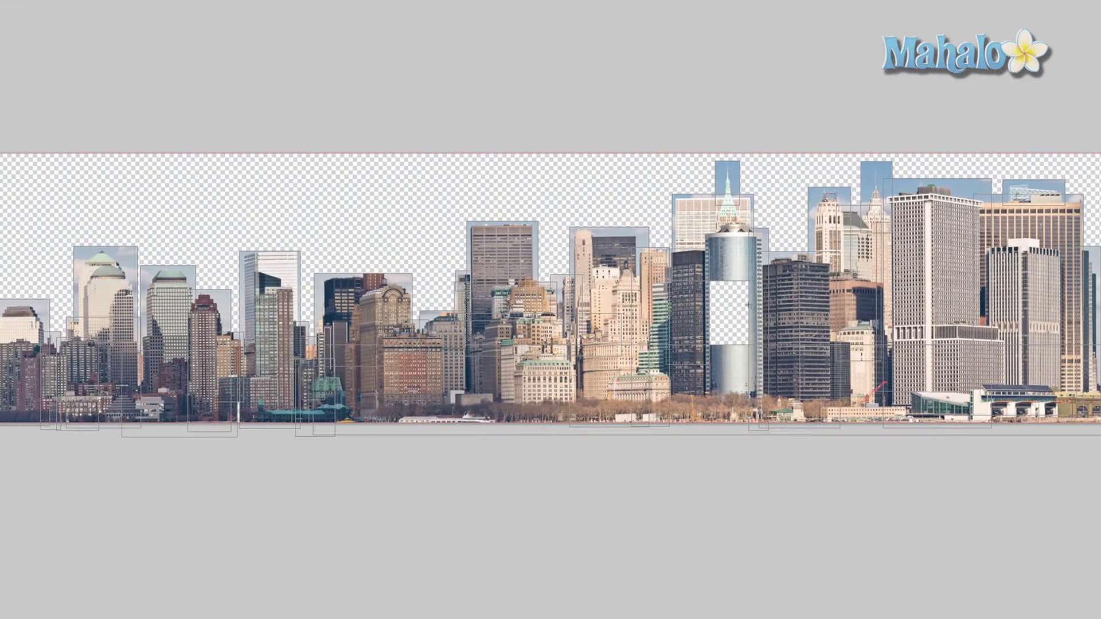